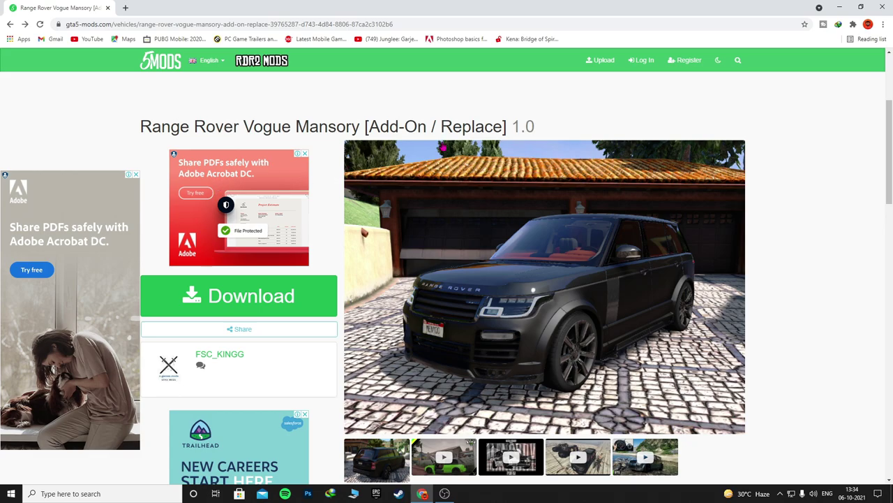
# Extract the c1fb14-mansrr.x.g.m archive on the desktop into its own folder.
pyautogui.click(846, 6)
pyautogui.moveTo(796, 173); pyautogui.dragTo(719, 174)
pyautogui.rightClick(719, 171)
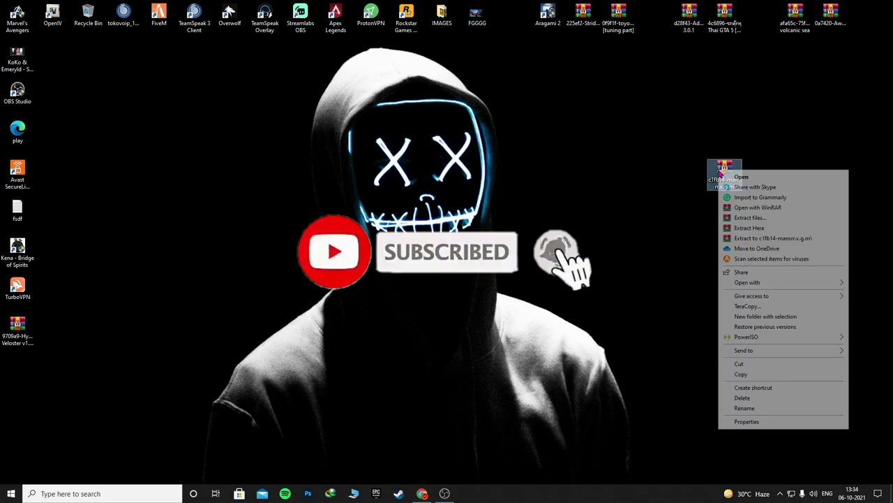
pyautogui.click(748, 219)
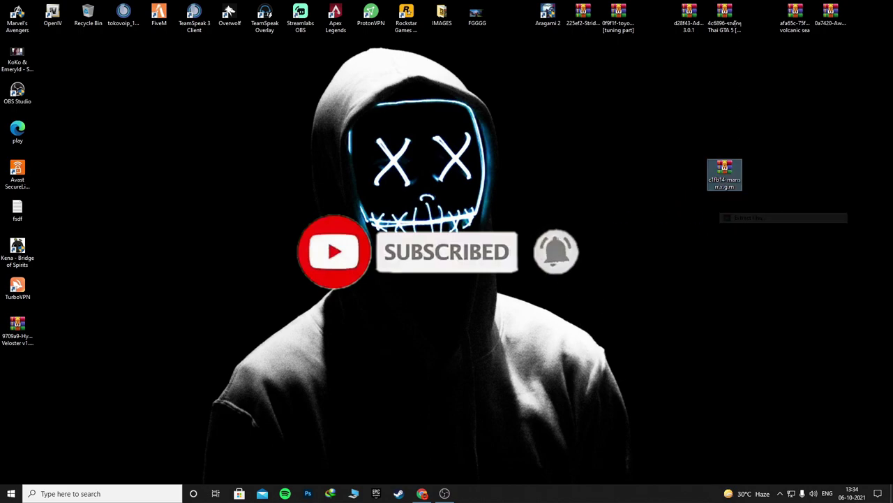
pyautogui.click(475, 344)
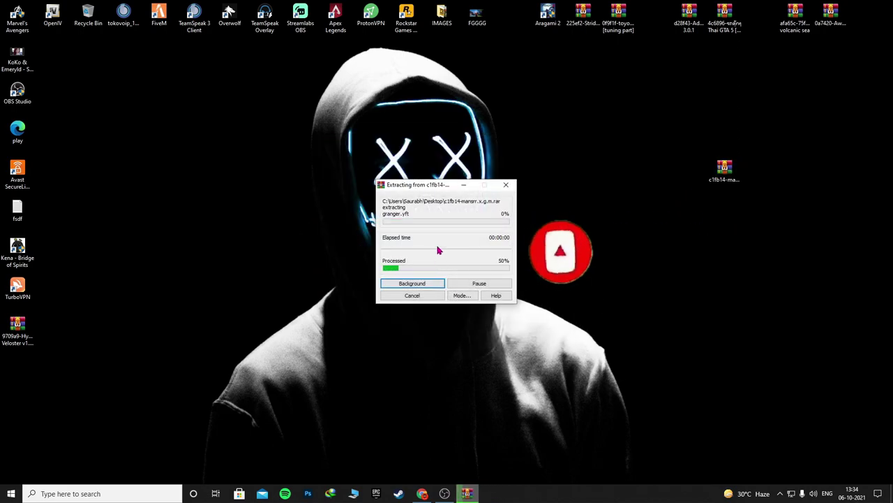
# Rearrange the desktop so the extracted c1fb14-mansrr.x.g.m folder and its archive sit near each other in free space.
pyautogui.moveTo(17, 365); pyautogui.dragTo(869, 180)
pyautogui.moveTo(729, 175); pyautogui.dragTo(866, 96)
pyautogui.moveTo(876, 174); pyautogui.dragTo(819, 176)
# Open the extracted folder in a smaller window, check the add-on's mansrr subfolder, and return to mansrr\Addon.
pyautogui.doubleClick(796, 172)
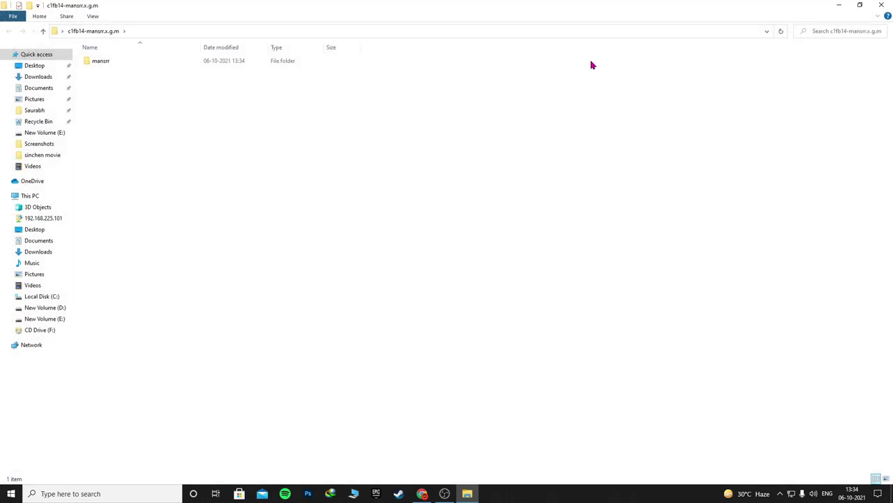
pyautogui.click(861, 5)
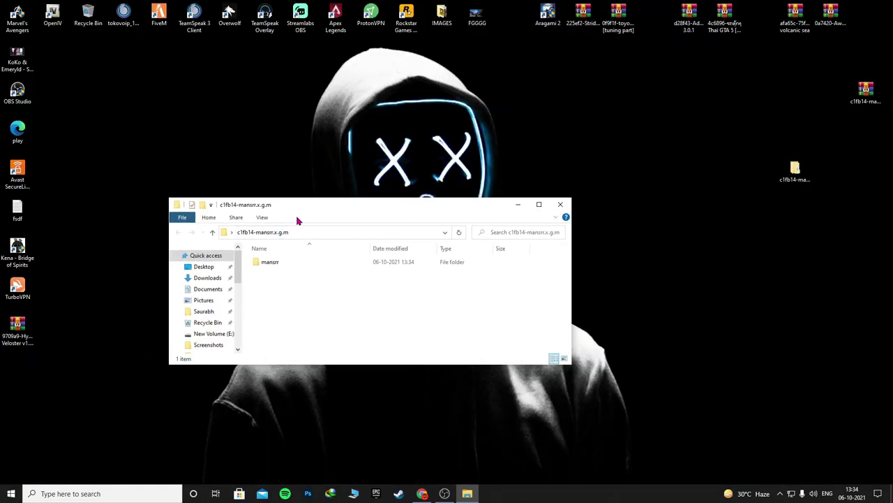
pyautogui.moveTo(380, 208); pyautogui.dragTo(729, 212)
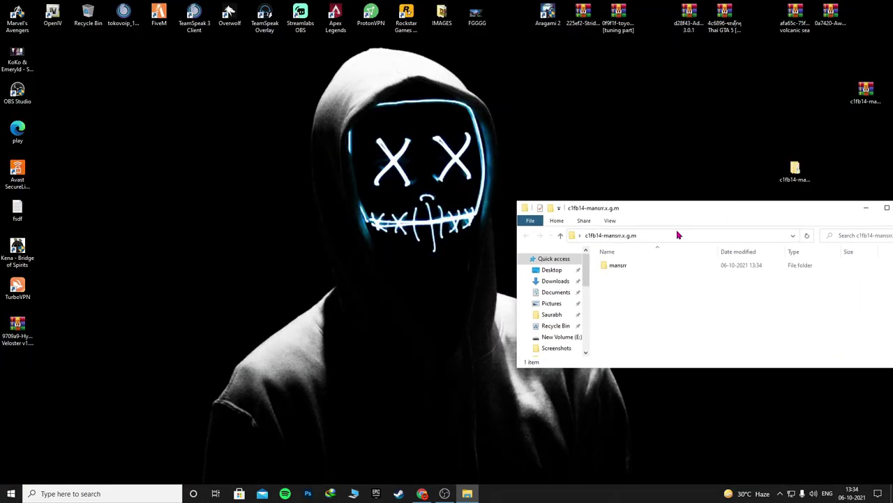
pyautogui.doubleClick(618, 266)
pyautogui.doubleClick(619, 266)
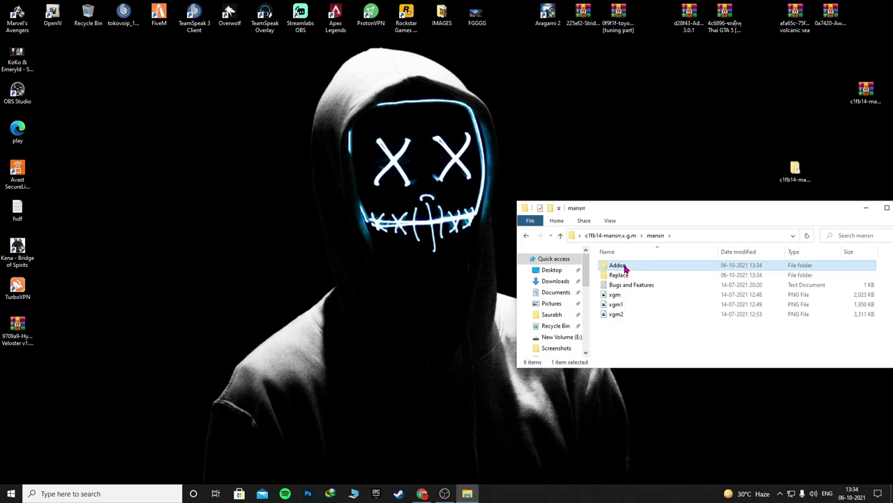
pyautogui.click(619, 270)
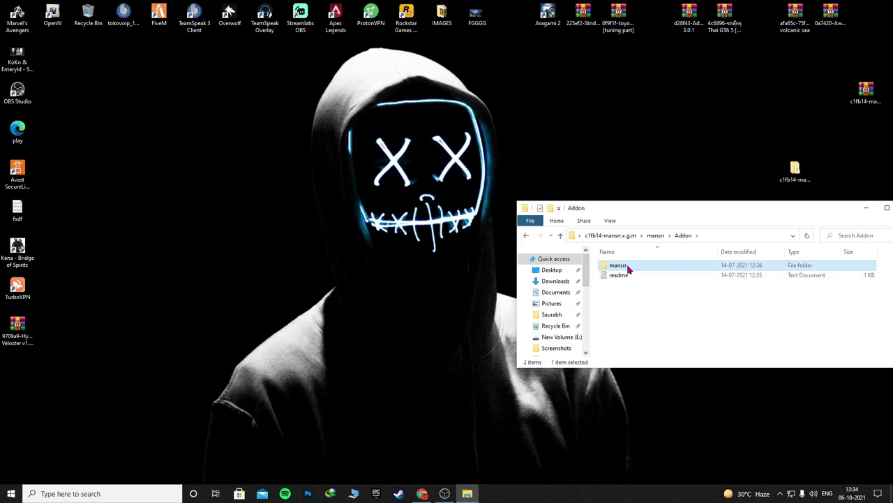
pyautogui.doubleClick(632, 268)
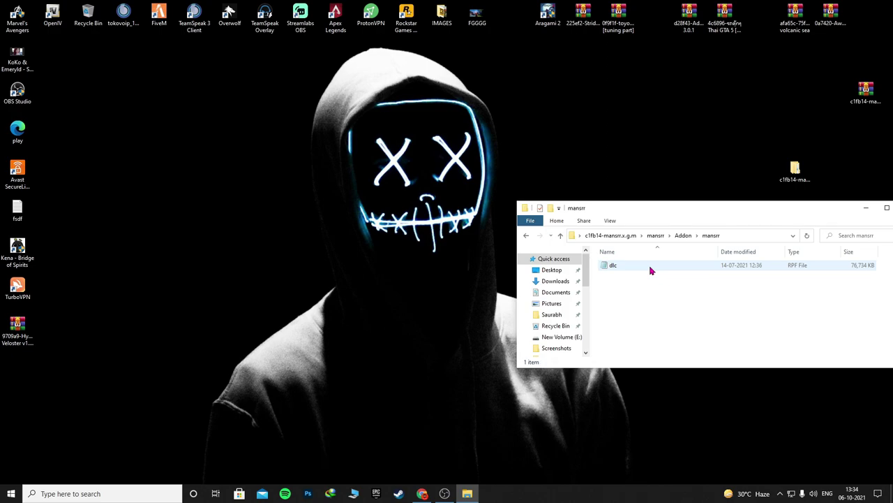
pyautogui.click(527, 235)
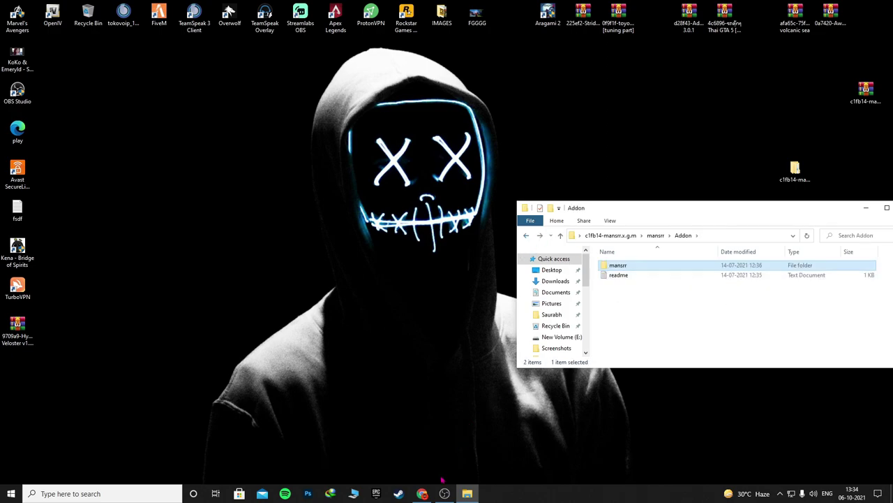
# Open the folder INSTALL EPICS GAMES\GTAV\mods\update\x64\dlcpacks on drive E in a second File Explorer window.
pyautogui.click(356, 493)
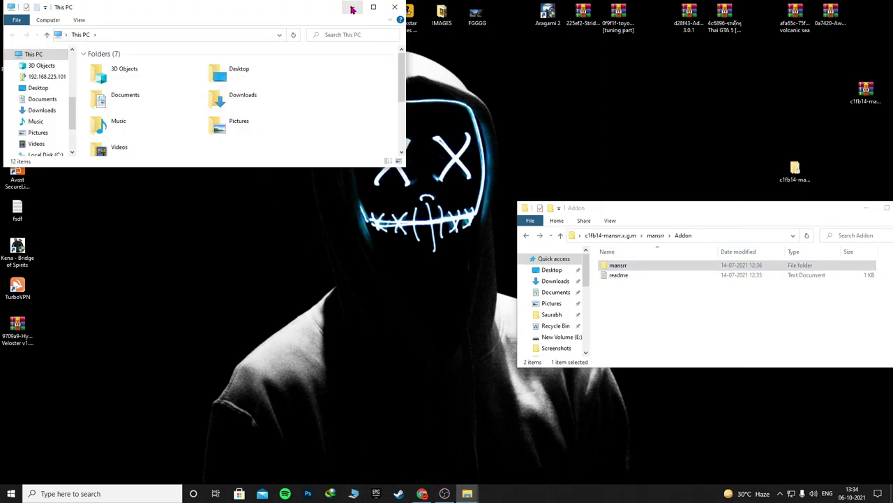
pyautogui.click(372, 7)
pyautogui.doubleClick(369, 138)
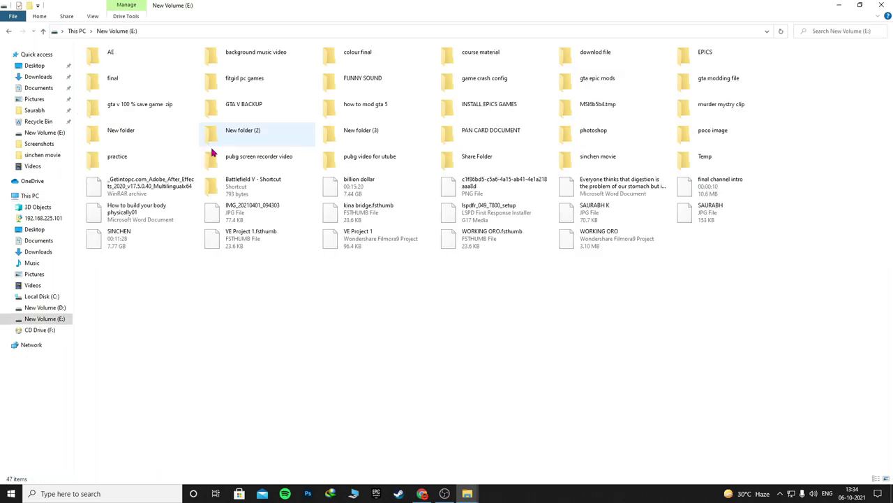
pyautogui.doubleClick(463, 109)
pyautogui.doubleClick(115, 66)
pyautogui.click(10, 31)
pyautogui.doubleClick(123, 73)
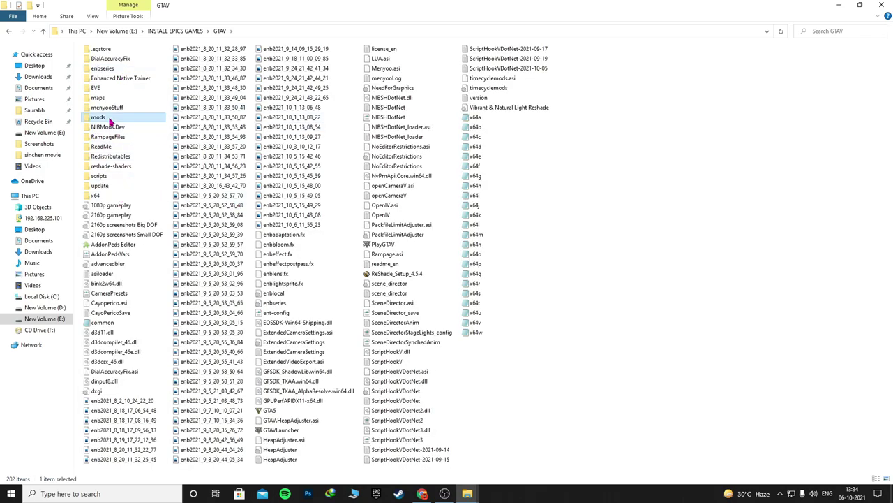
pyautogui.doubleClick(108, 117)
pyautogui.doubleClick(105, 61)
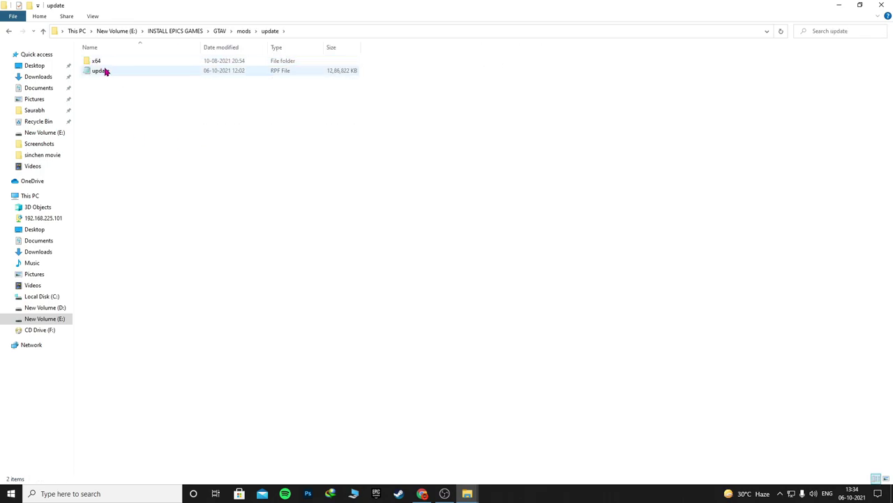
pyautogui.doubleClick(108, 61)
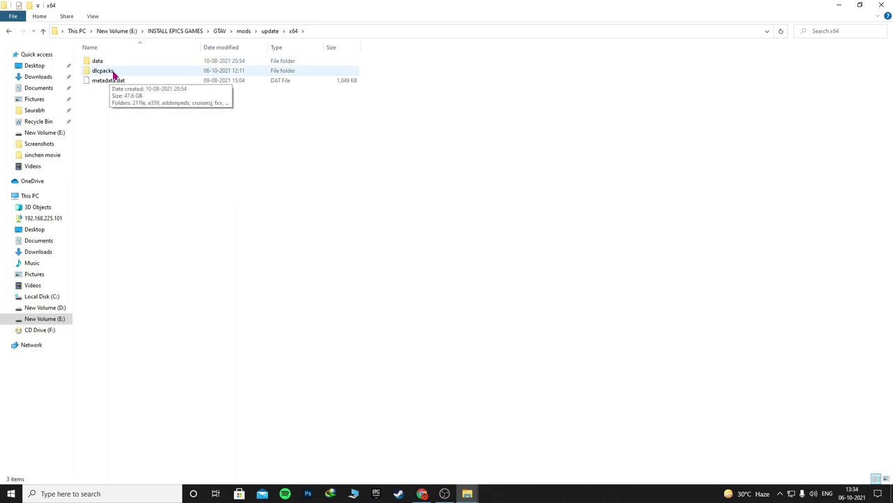
pyautogui.doubleClick(113, 72)
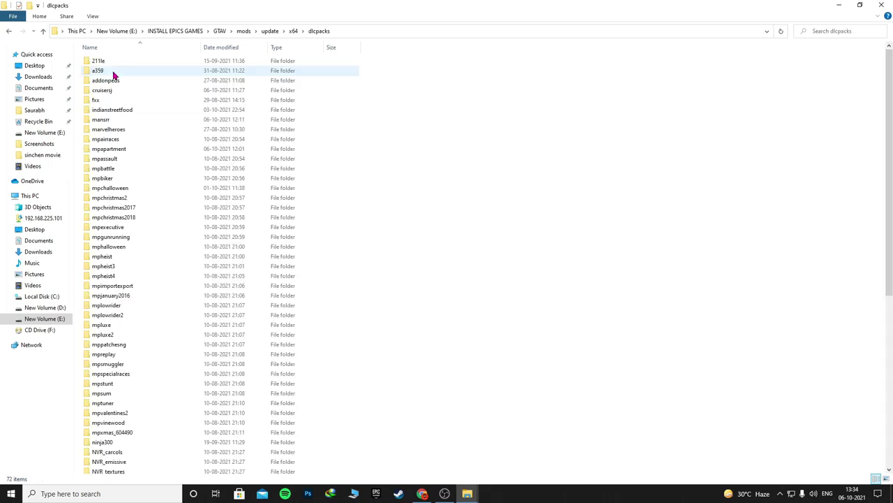
# Try to copy the mansrr folder from Addon into dlcpacks, and close the dlcpacks window.
pyautogui.click(860, 7)
pyautogui.moveTo(640, 269); pyautogui.dragTo(291, 138)
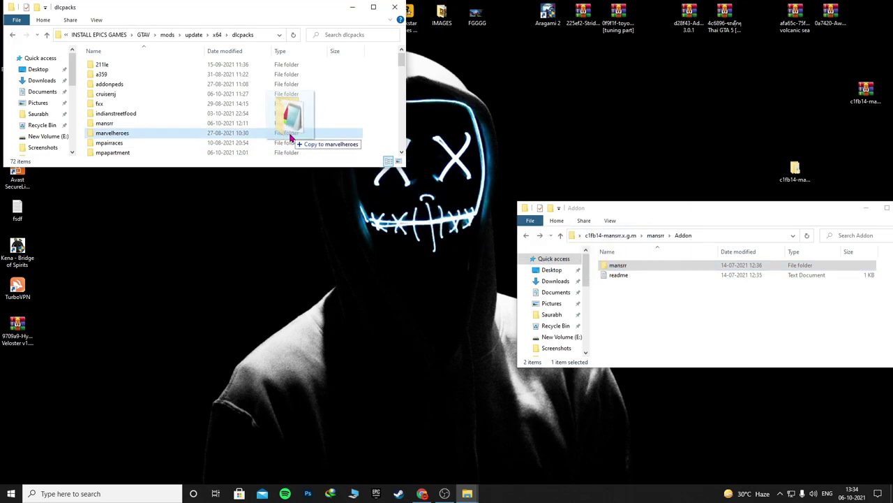
pyautogui.moveTo(292, 138); pyautogui.dragTo(628, 259)
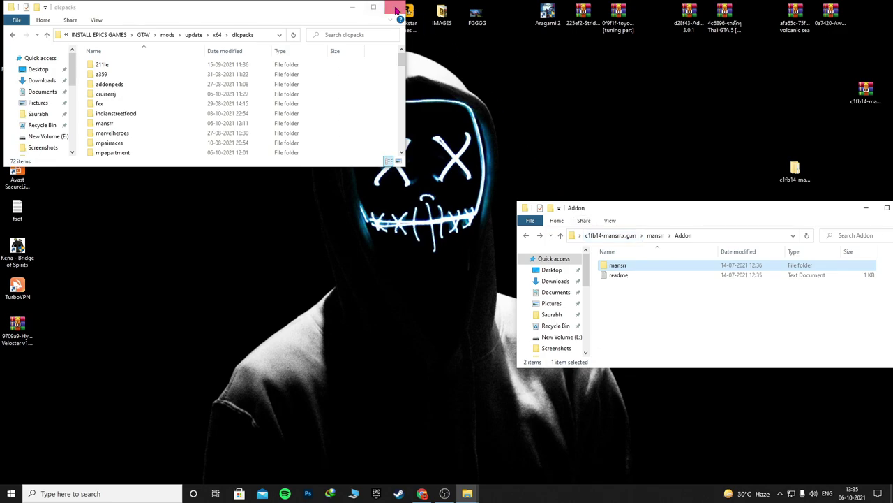
pyautogui.click(395, 7)
pyautogui.click(795, 172)
pyautogui.rightClick(389, 206)
pyautogui.click(469, 251)
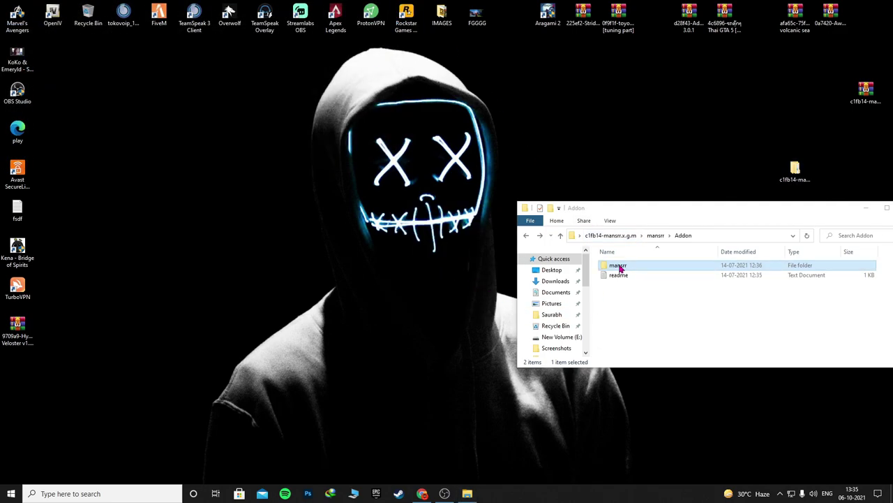
pyautogui.rightClick(265, 157)
pyautogui.click(282, 189)
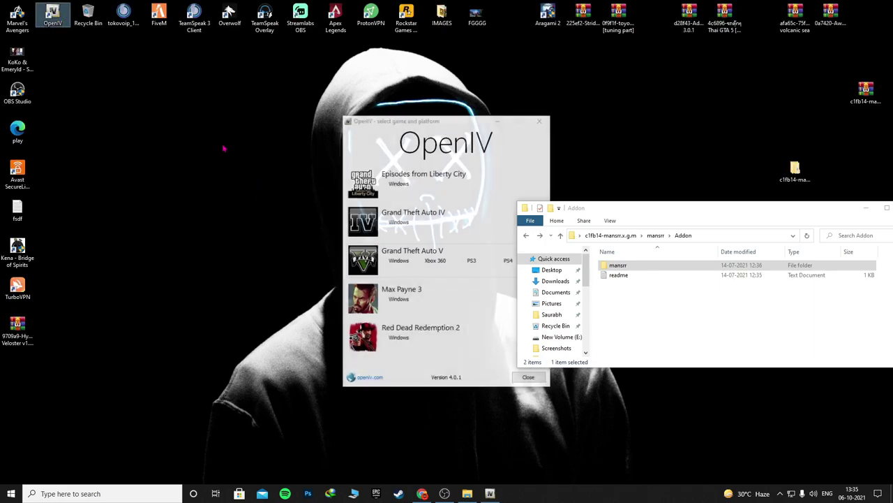
# Load Grand Theft Auto V for Windows in OpenIV, and select the line <Item>dlcpacks:\mansrr\</Item> in the Addon readme.
pyautogui.click(215, 212)
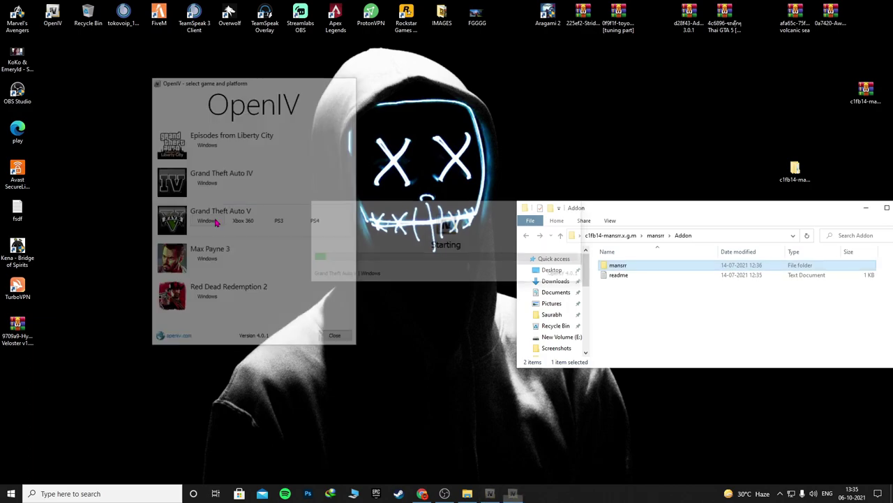
pyautogui.doubleClick(621, 275)
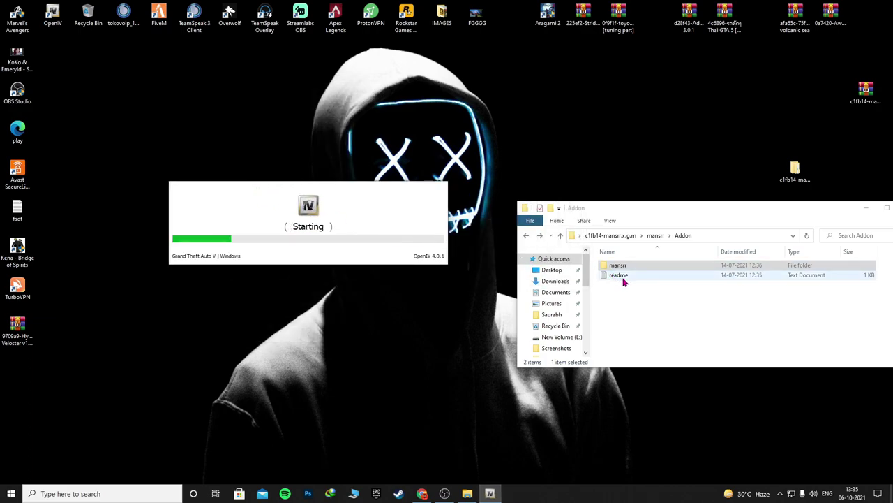
pyautogui.moveTo(709, 229); pyautogui.dragTo(609, 231)
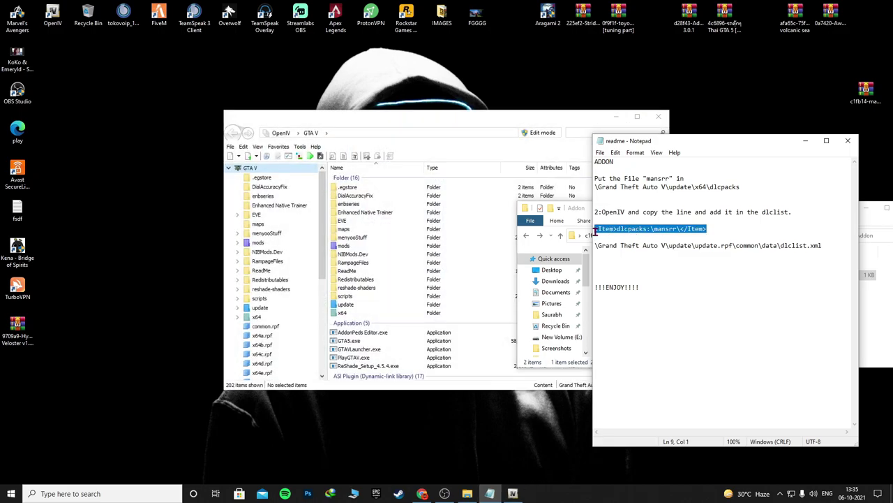
# Move the OpenIV window clear of the readme and enable edit mode, accepting the warning.
pyautogui.moveTo(411, 123); pyautogui.dragTo(249, 98)
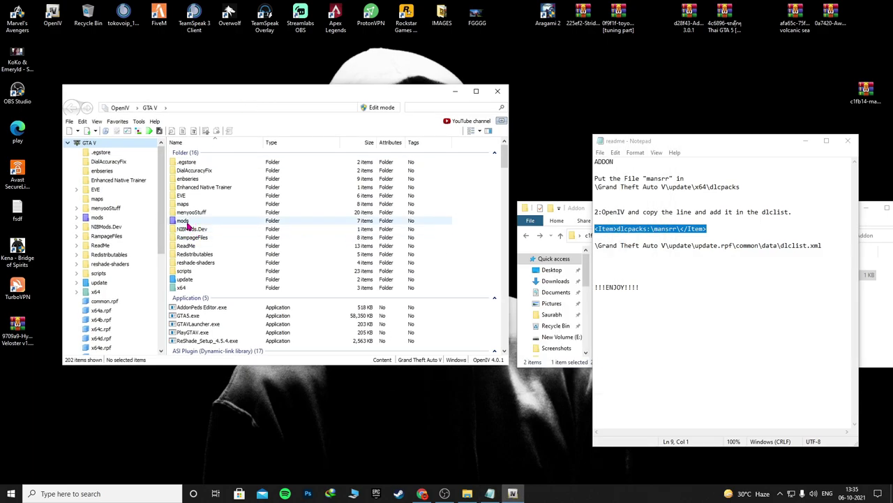
pyautogui.click(372, 109)
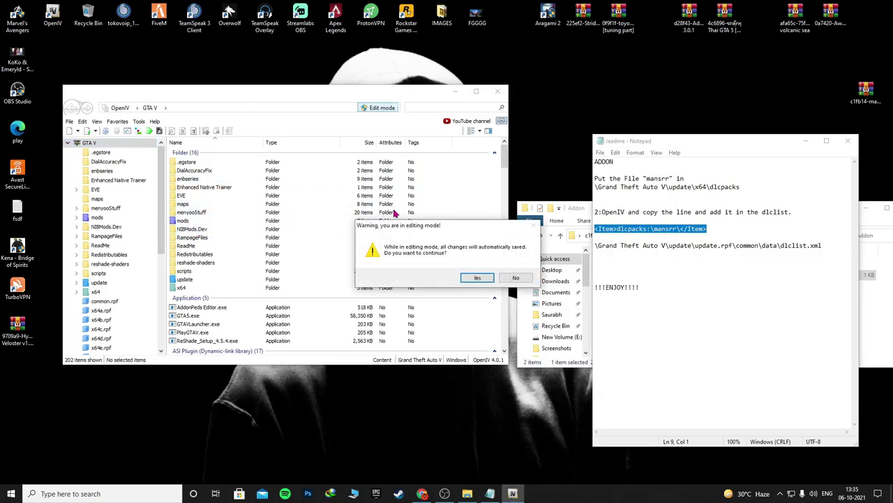
pyautogui.click(477, 278)
# Browse in OpenIV to mods\update\update.rpf\common\data.
pyautogui.doubleClick(185, 221)
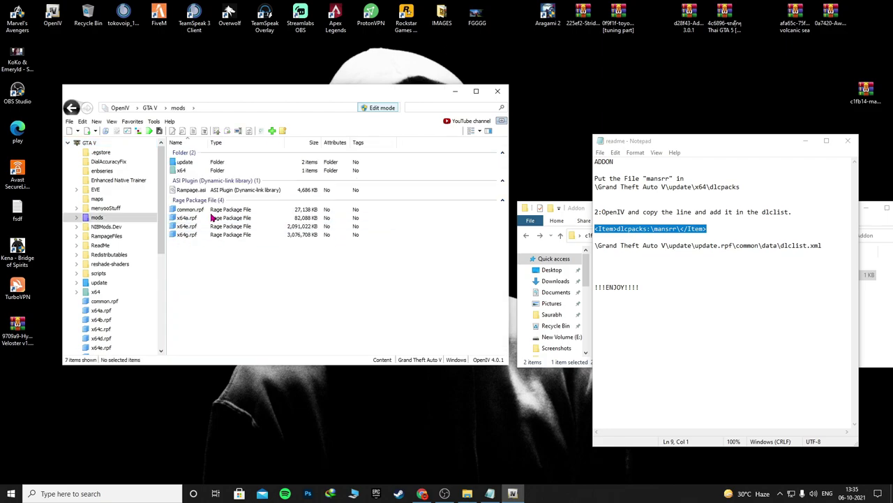
pyautogui.click(187, 164)
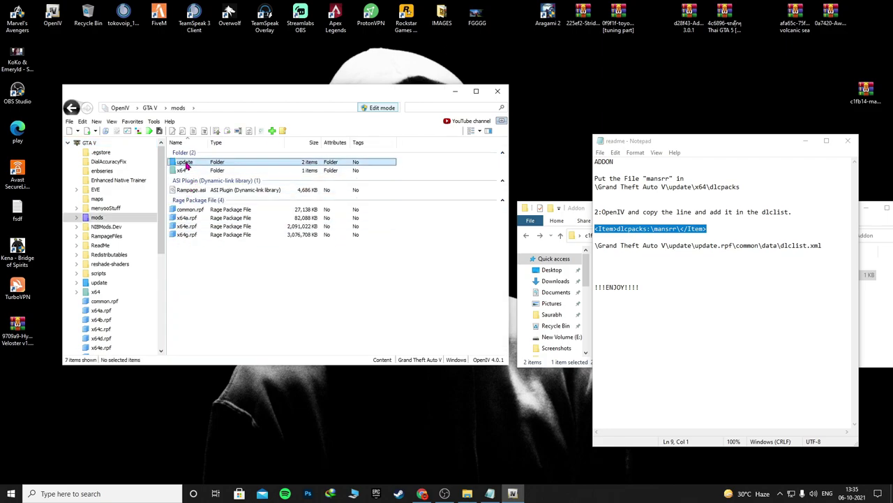
pyautogui.doubleClick(186, 164)
pyautogui.doubleClick(189, 182)
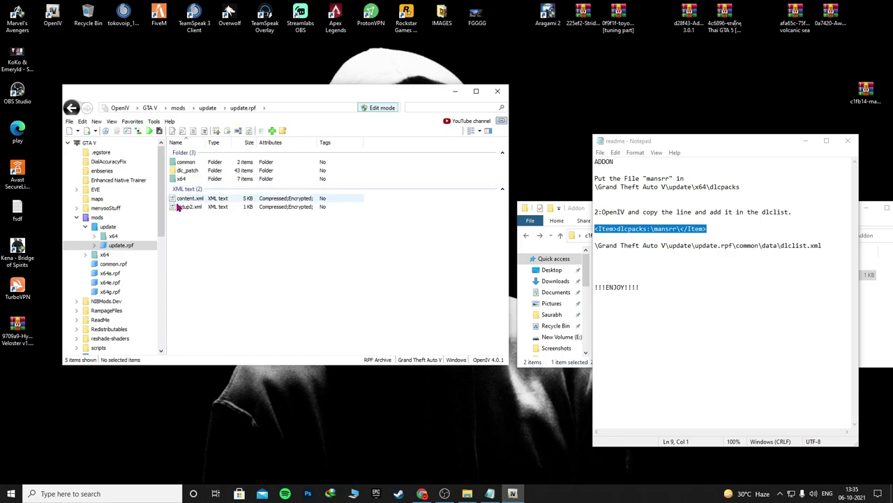
pyautogui.doubleClick(186, 162)
pyautogui.doubleClick(185, 162)
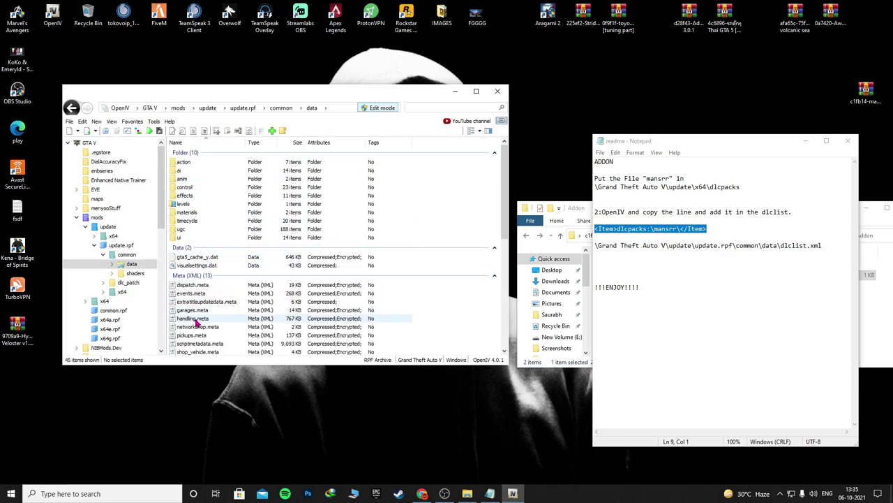
# Open dlclist.xml from the data folder for editing.
pyautogui.scroll(-1, 195, 319)
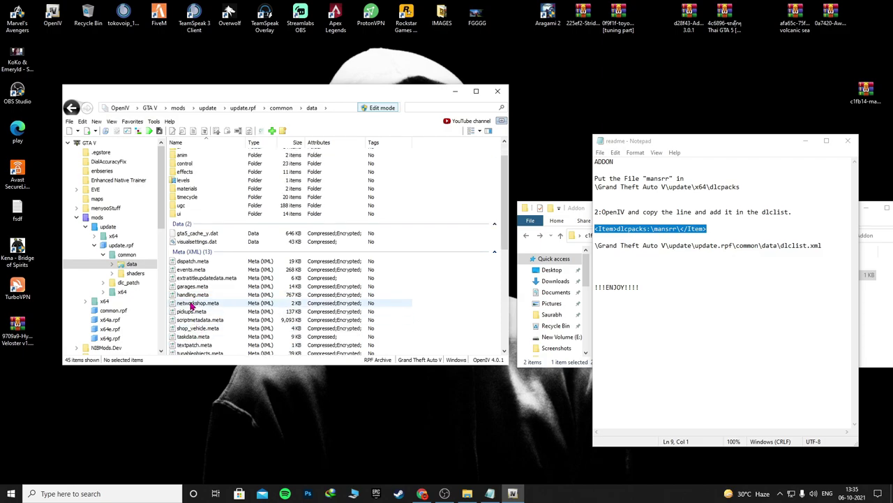
pyautogui.scroll(-3, 186, 288)
pyautogui.scroll(-2, 190, 293)
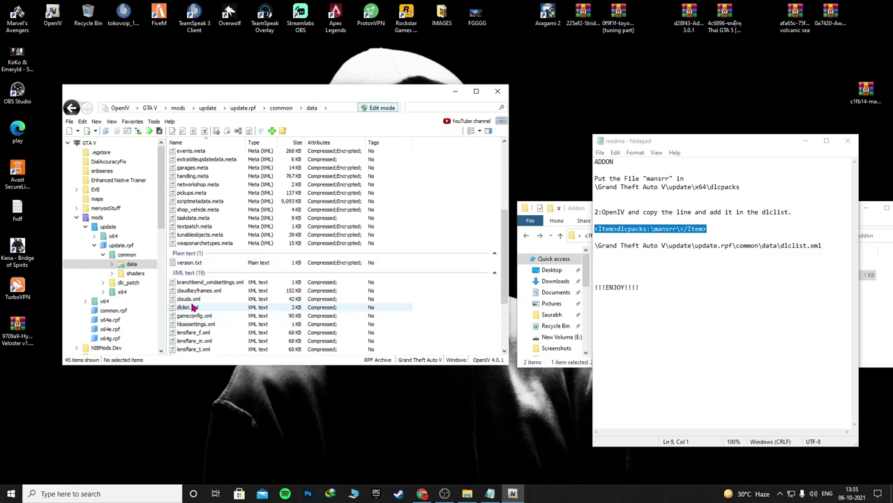
pyautogui.rightClick(193, 308)
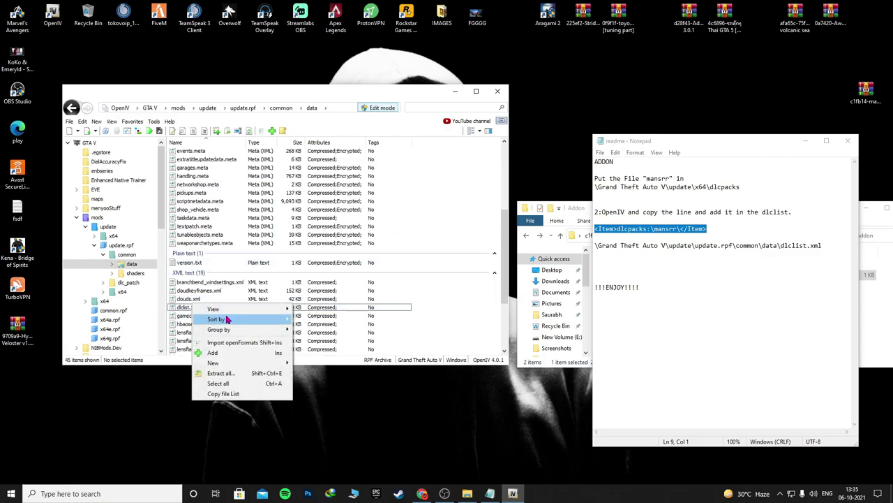
pyautogui.click(414, 392)
pyautogui.rightClick(193, 307)
pyautogui.click(224, 324)
# Add the line <Item>dlcpacks:\mansrr\</Item> below the cruisersj entry in dlclist.xml and save the file.
pyautogui.moveTo(241, 127); pyautogui.dragTo(245, 96)
pyautogui.scroll(-19, 223, 226)
pyautogui.scroll(-4, 237, 253)
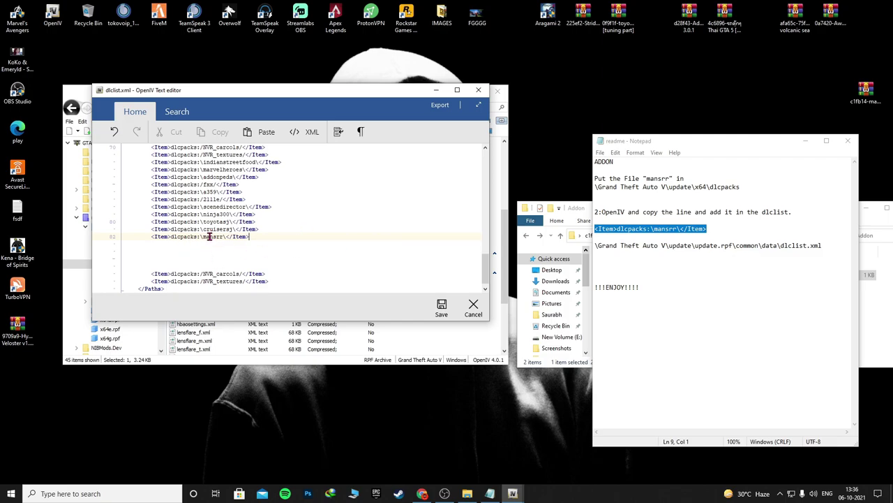
pyautogui.click(442, 307)
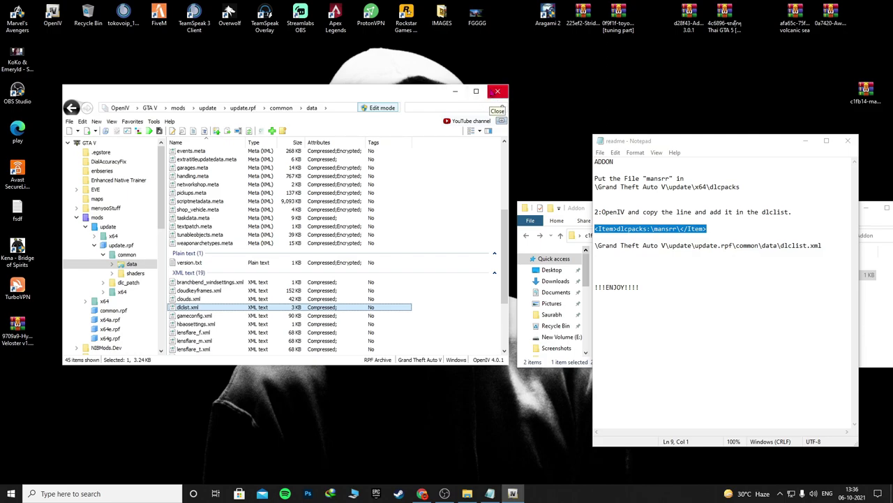
# Close OpenIV and the readme, and go back from Addon to the parent mansrr folder.
pyautogui.click(499, 91)
pyautogui.click(848, 140)
pyautogui.click(527, 236)
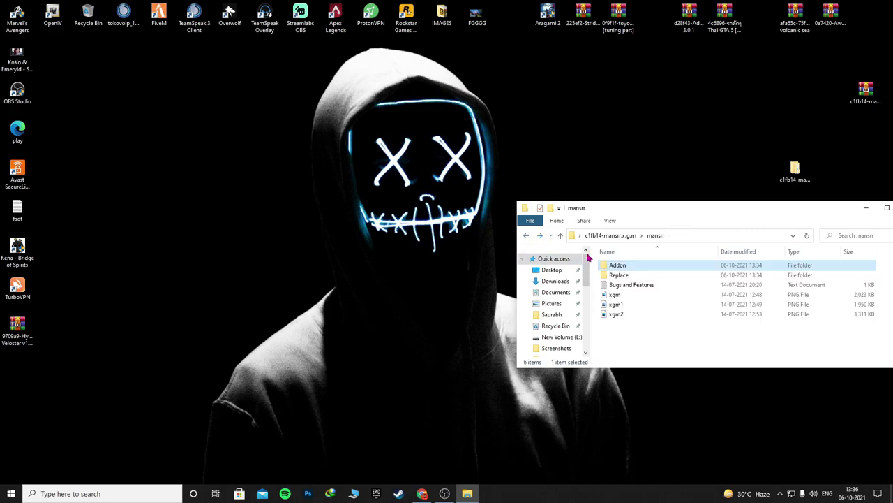
# Open the readme in the Replace folder and highlight the install path it gives for the replacement files.
pyautogui.doubleClick(621, 276)
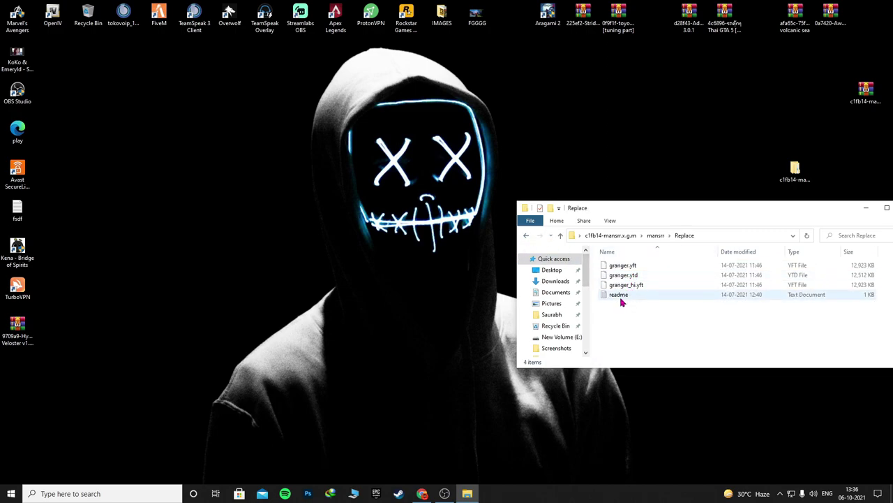
pyautogui.doubleClick(619, 295)
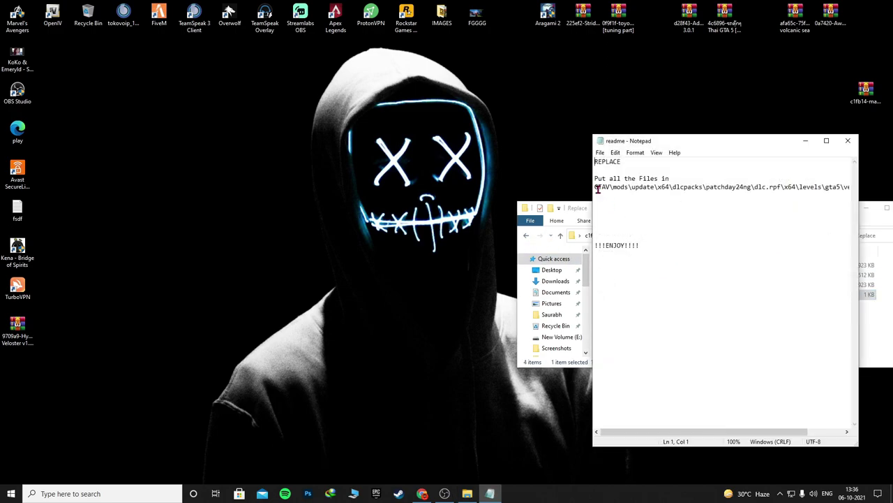
pyautogui.moveTo(635, 189); pyautogui.dragTo(845, 187)
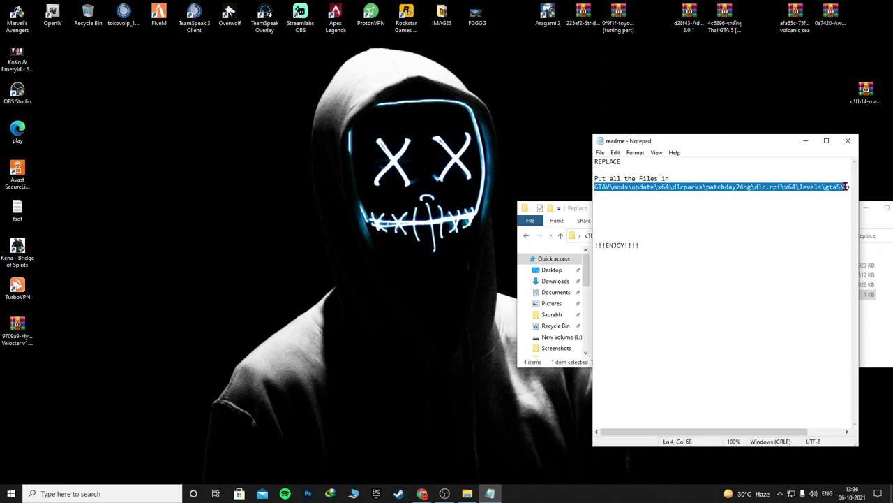
# Launch OpenIV for the Windows version of Grand Theft Auto V, enable edit mode and place its window beside the readme.
pyautogui.doubleClick(52, 14)
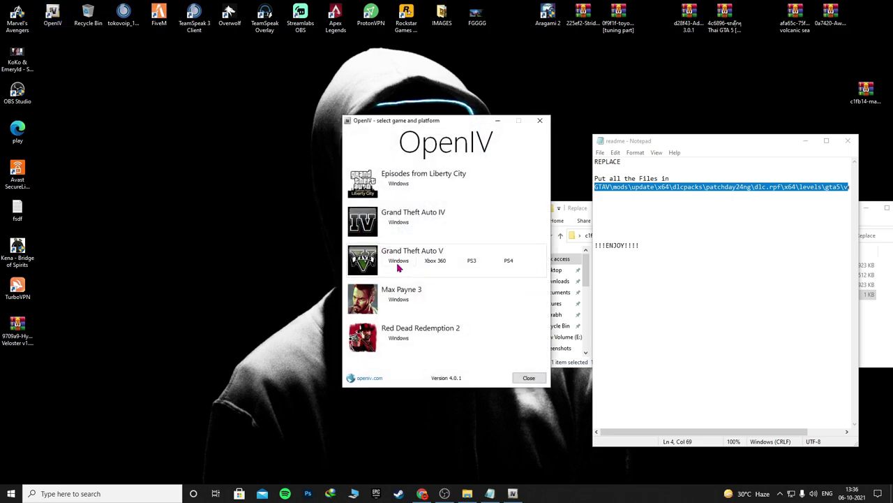
pyautogui.click(398, 264)
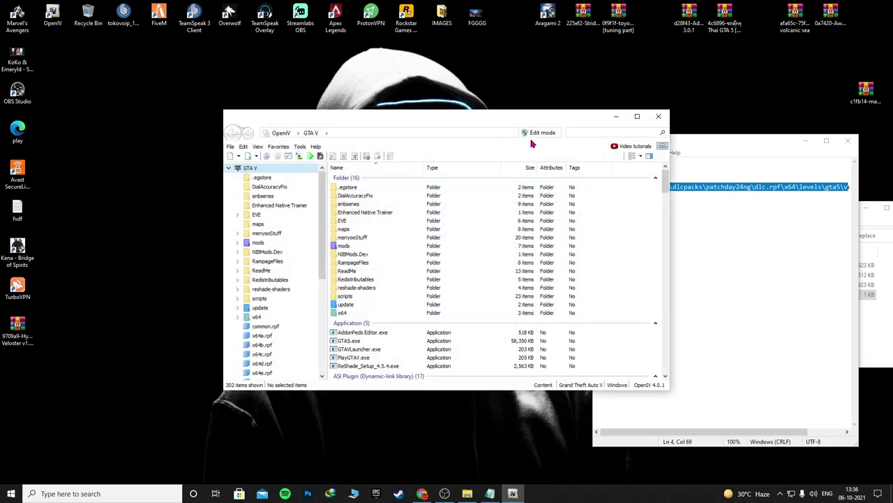
pyautogui.click(534, 134)
pyautogui.click(478, 278)
pyautogui.moveTo(428, 119); pyautogui.dragTo(303, 117)
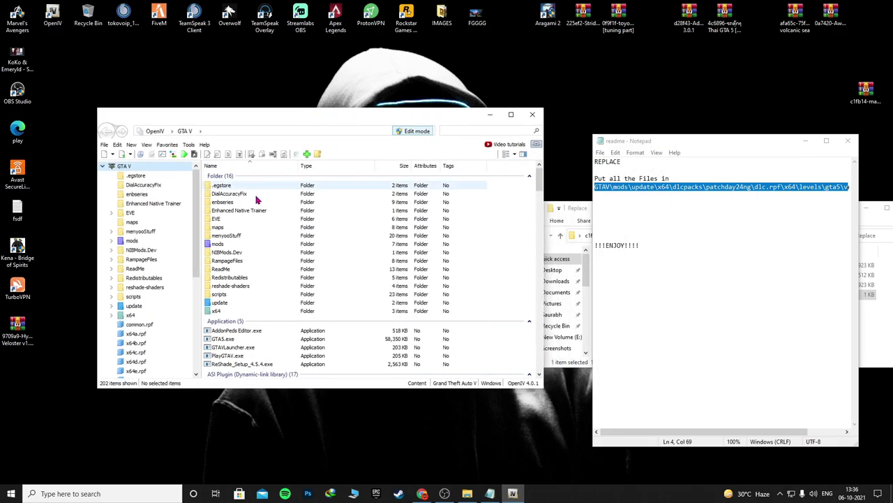
pyautogui.click(610, 195)
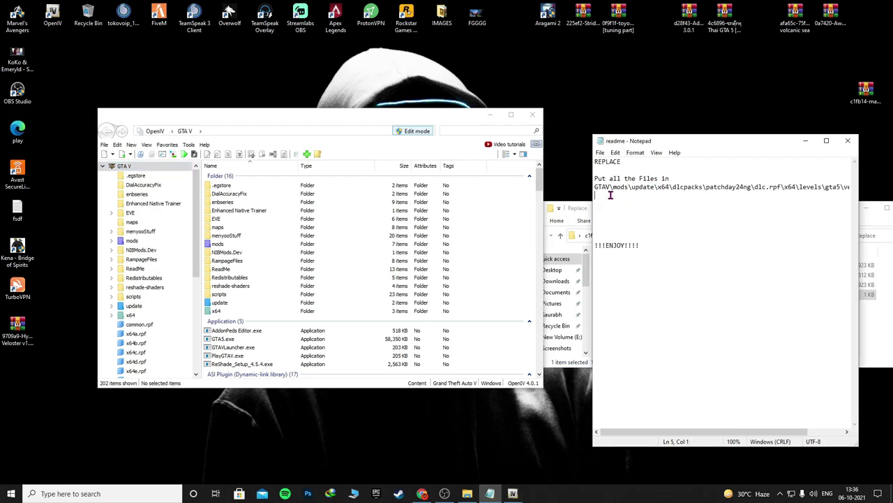
# Browse in OpenIV to the mods\update\x64\dlcpacks folder.
pyautogui.doubleClick(222, 243)
pyautogui.doubleClick(220, 185)
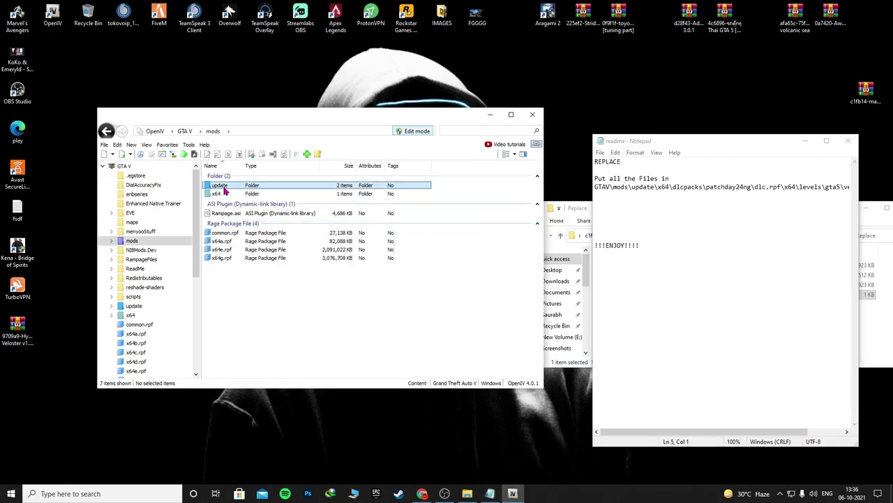
pyautogui.doubleClick(216, 185)
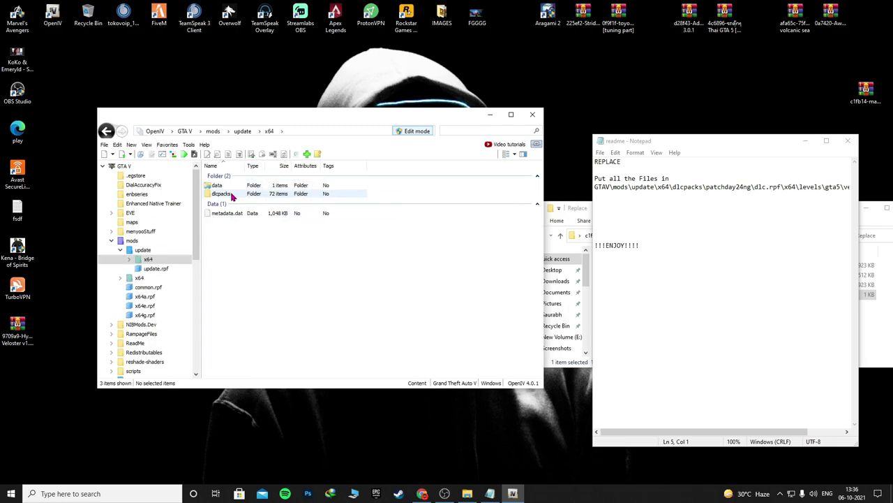
pyautogui.doubleClick(222, 193)
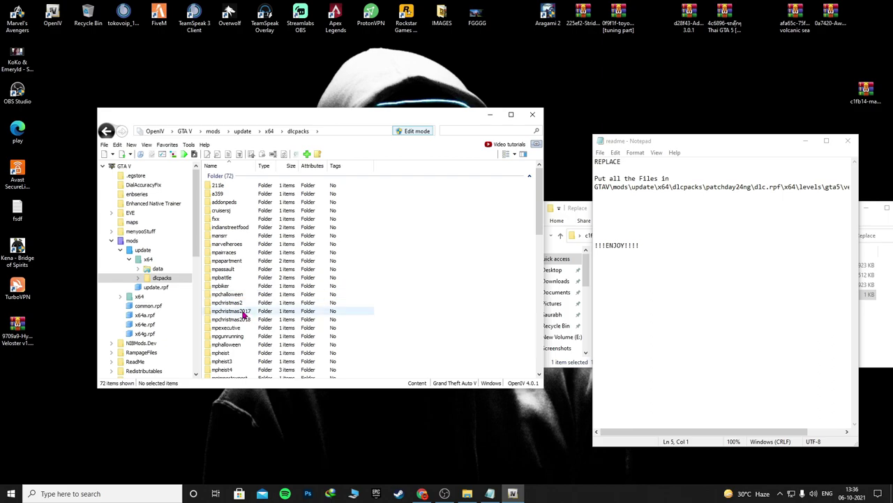
# Open dlc.rpf in the patchday24ng folder and browse to x64\levels inside it.
pyautogui.scroll(-3, 241, 321)
pyautogui.scroll(-5, 236, 332)
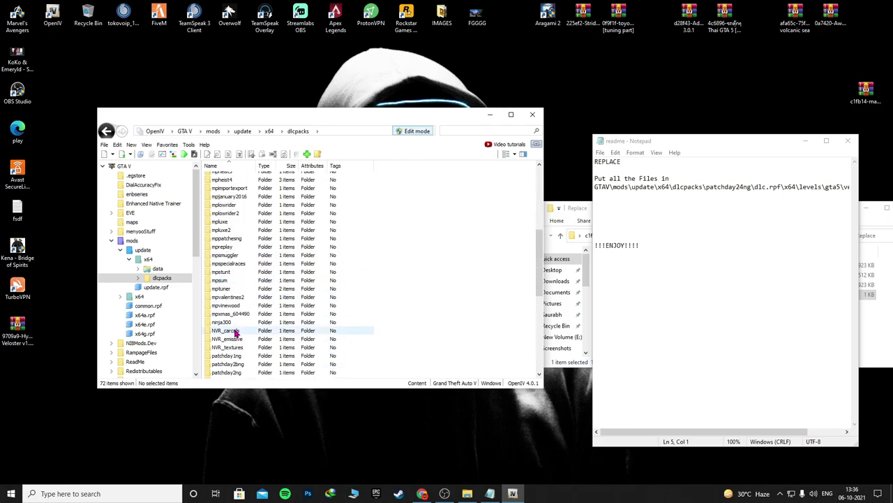
pyautogui.scroll(-4, 235, 333)
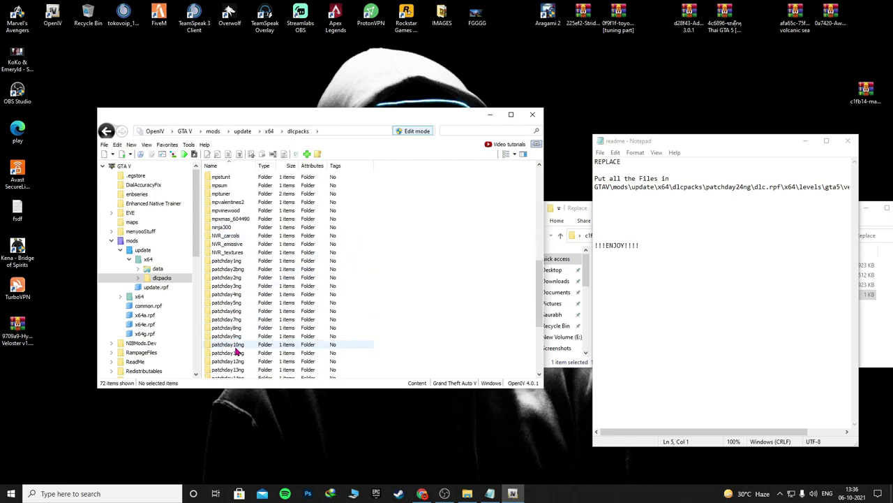
pyautogui.scroll(-3, 238, 360)
pyautogui.scroll(-1, 242, 372)
pyautogui.doubleClick(242, 368)
pyautogui.doubleClick(243, 185)
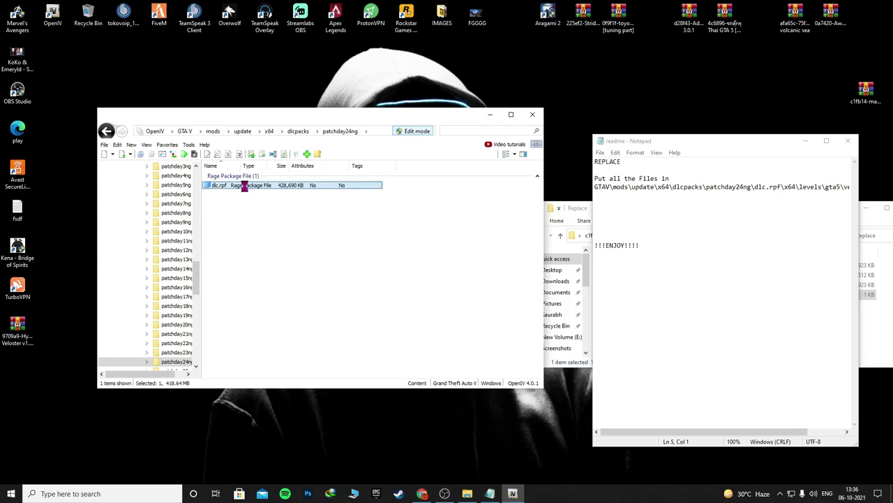
pyautogui.doubleClick(229, 191)
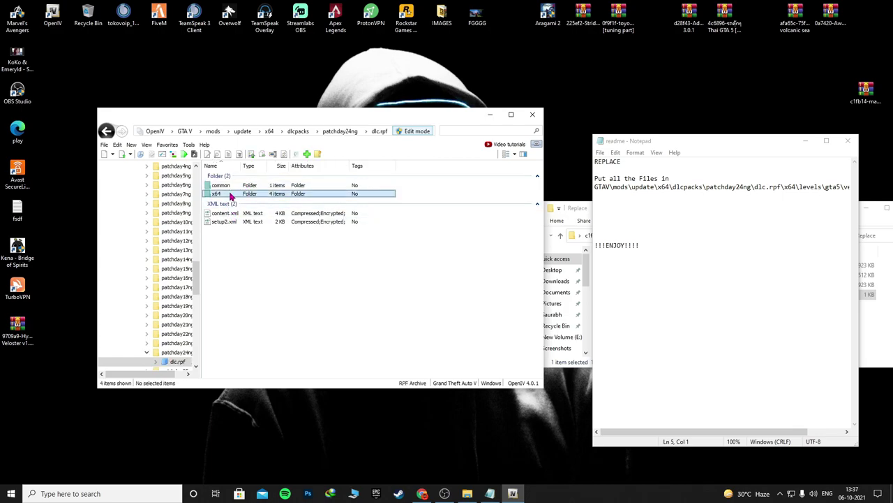
pyautogui.doubleClick(234, 197)
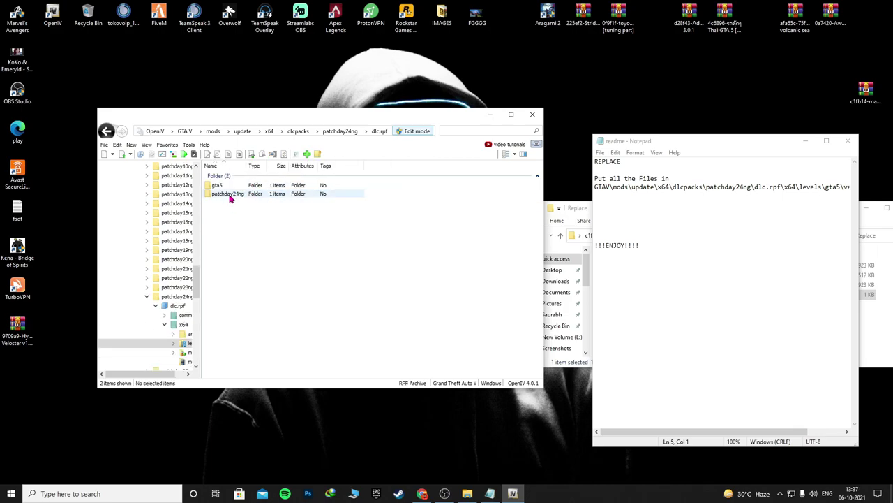
pyautogui.doubleClick(241, 196)
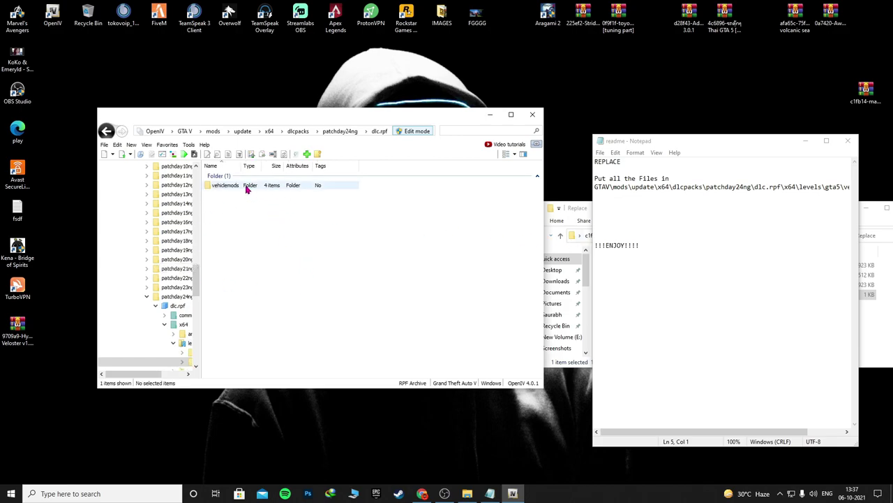
pyautogui.doubleClick(246, 187)
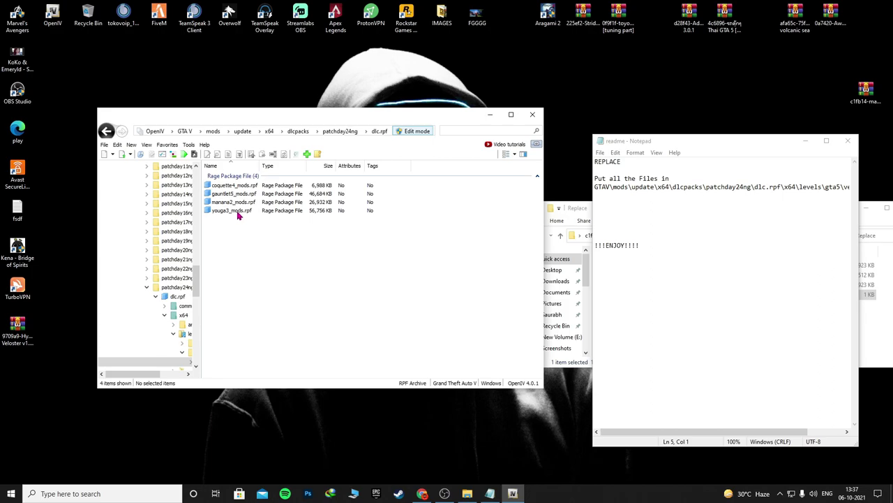
pyautogui.click(106, 131)
pyautogui.moveTo(761, 431); pyautogui.dragTo(793, 434)
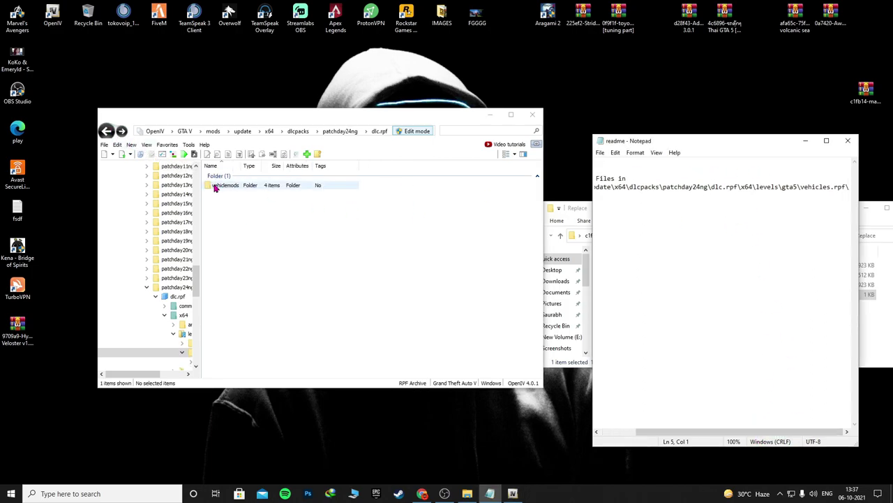
pyautogui.click(106, 132)
# Open vehicles.rpf in the gta5 folder and minimize the readme to uncover the Replace folder.
pyautogui.doubleClick(218, 185)
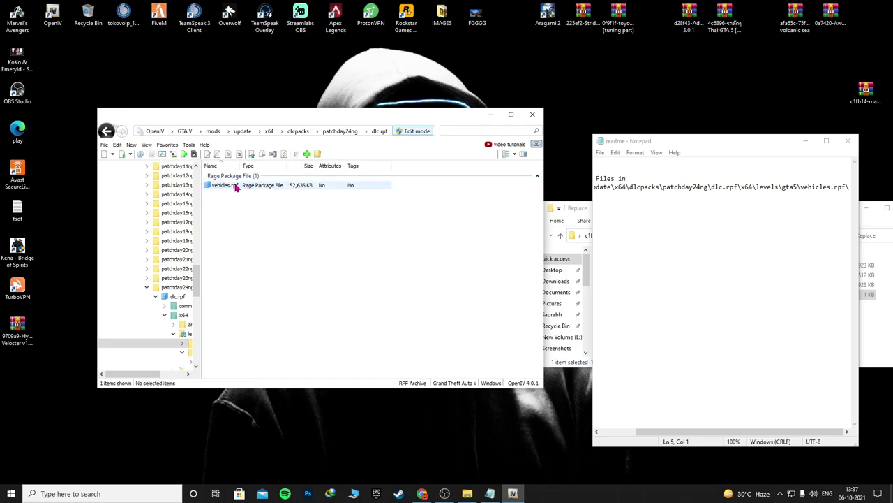
pyautogui.doubleClick(223, 185)
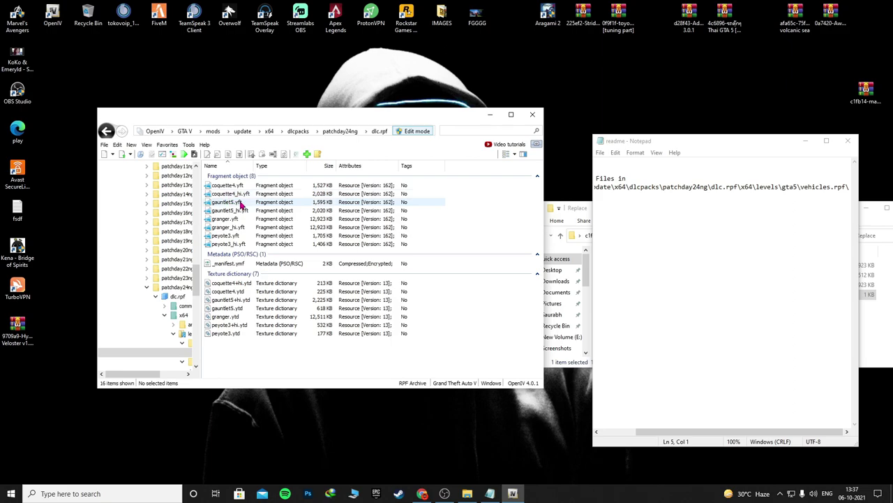
pyautogui.click(804, 141)
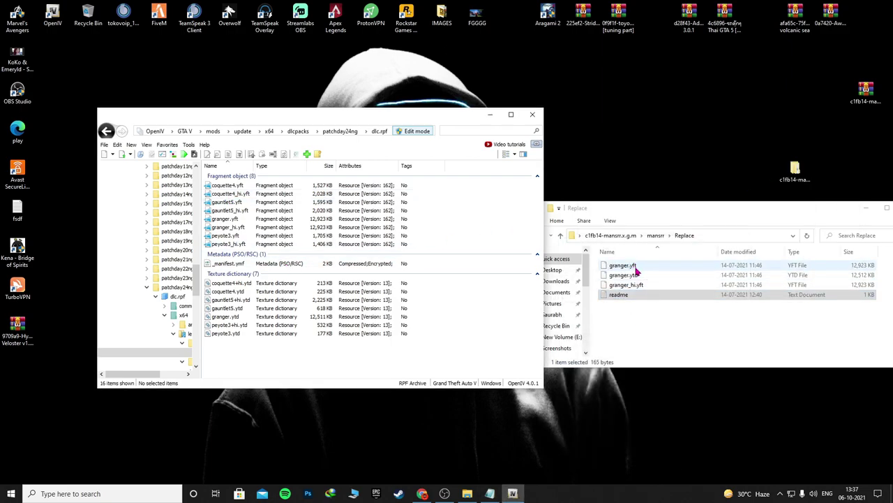
# Try to add granger.yft, granger.ytd and granger_hi.yft from the Replace folder to vehicles.rpf.
pyautogui.moveTo(635, 267); pyautogui.dragTo(462, 287)
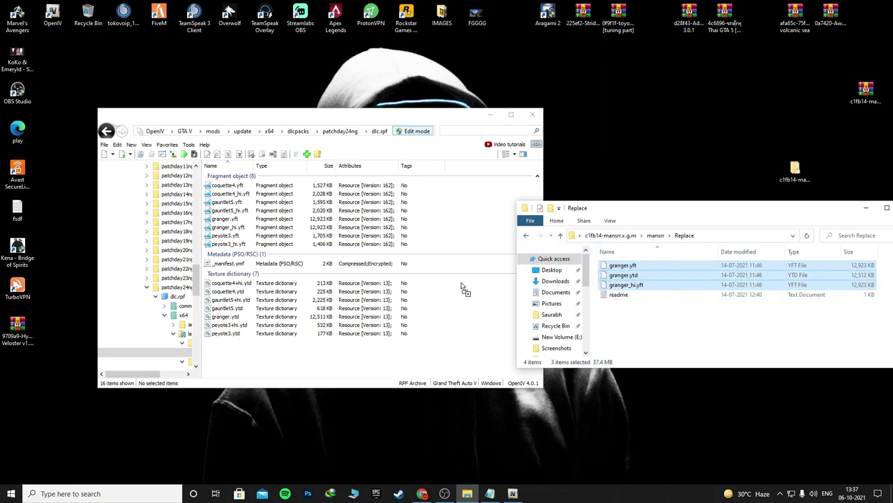
pyautogui.moveTo(462, 286); pyautogui.dragTo(658, 271)
pyautogui.click(715, 322)
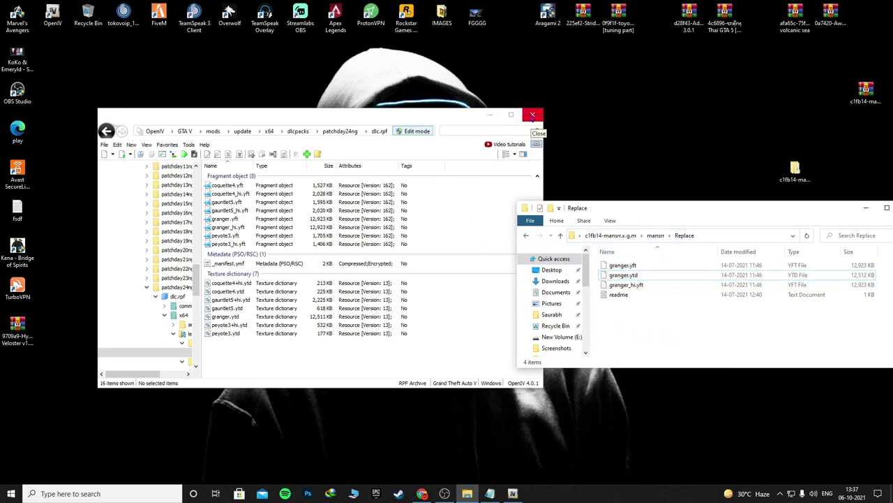
# Close OpenIV and the Replace folder window.
pyautogui.click(533, 115)
pyautogui.moveTo(688, 209); pyautogui.dragTo(312, 223)
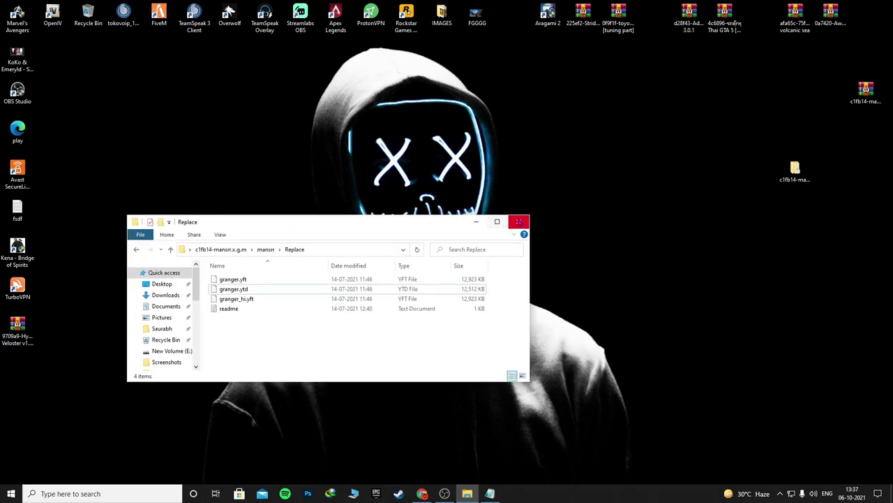
pyautogui.click(521, 218)
pyautogui.rightClick(471, 137)
pyautogui.click(520, 214)
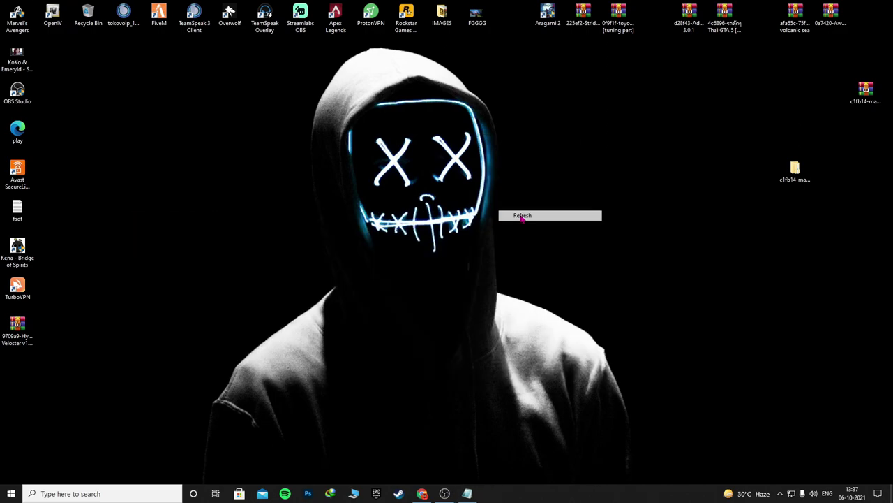
pyautogui.rightClick(522, 216)
pyautogui.click(551, 257)
pyautogui.rightClick(524, 160)
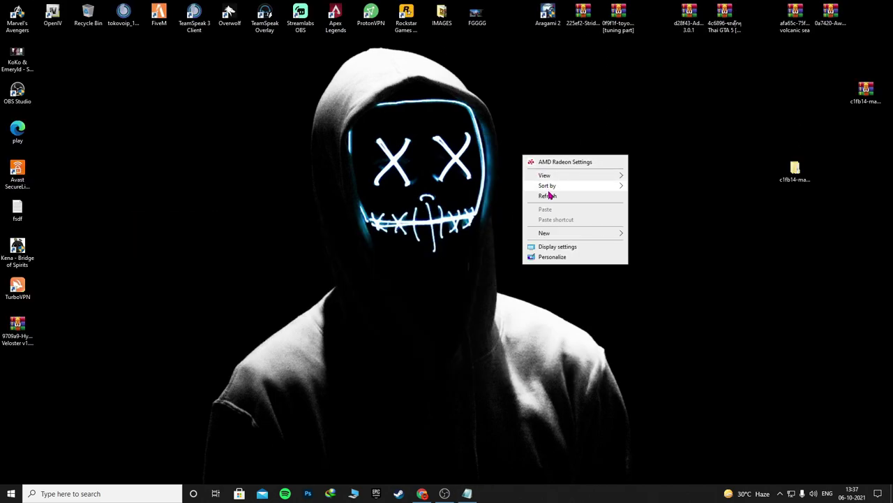
pyautogui.click(549, 199)
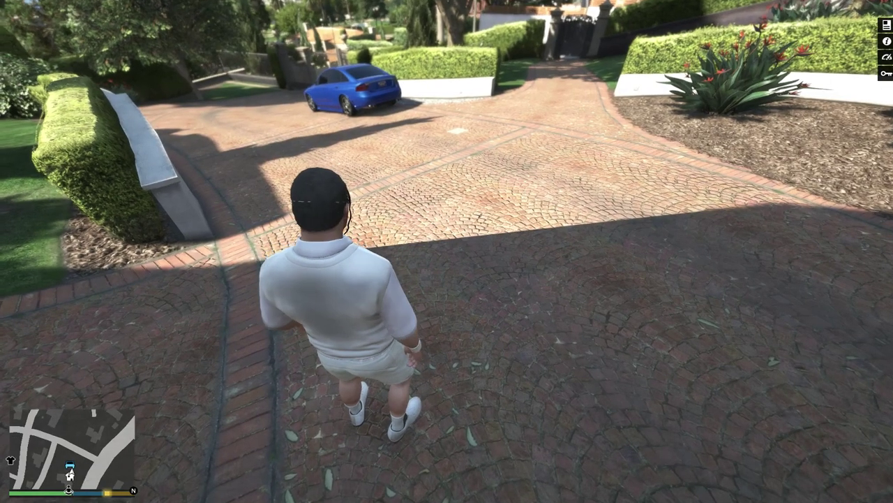
# Switch to GTA V and use the Menyoo trainer's vehicle spawner to spawn the car with the model name mansrr.
pyautogui.press('F8')
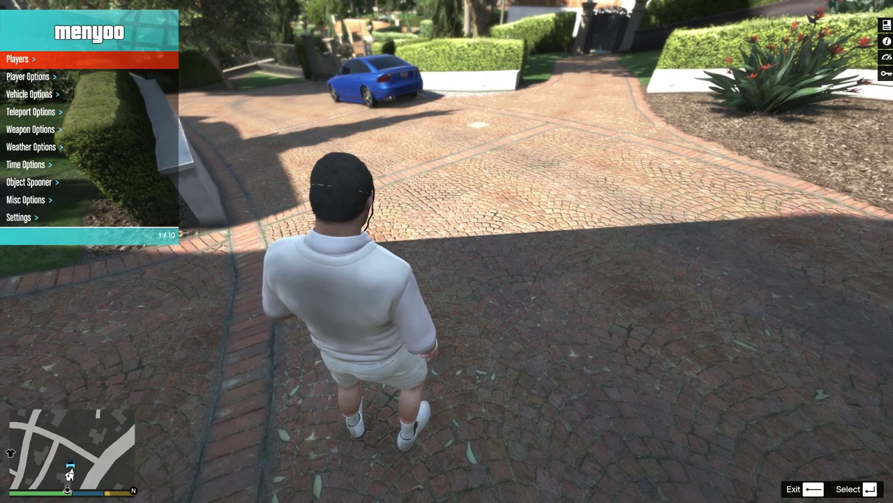
pyautogui.press('Down')
pyautogui.press('Down')
pyautogui.press('Return')
pyautogui.press('Down')
pyautogui.press('Return')
pyautogui.press('Up')
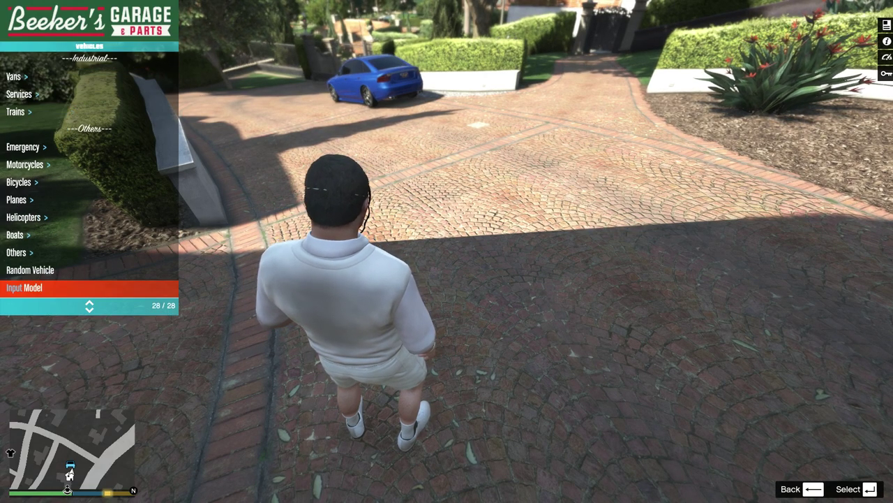
pyautogui.press('Return')
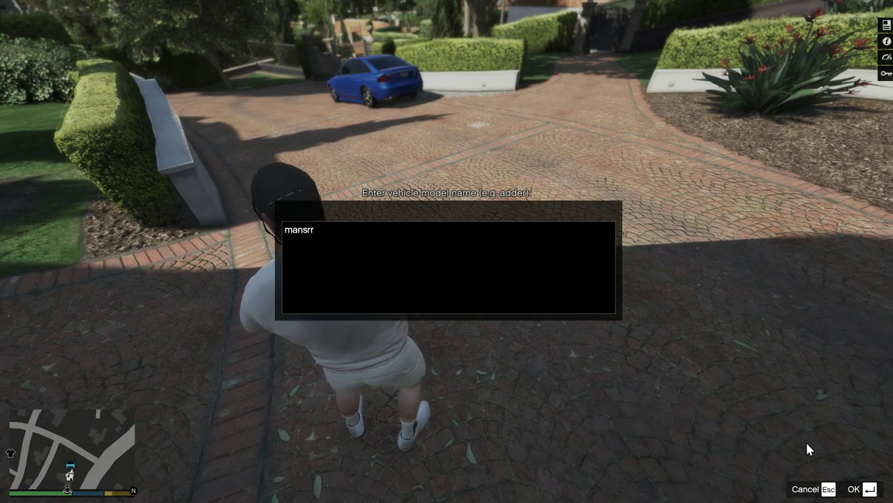
pyautogui.press('Return')
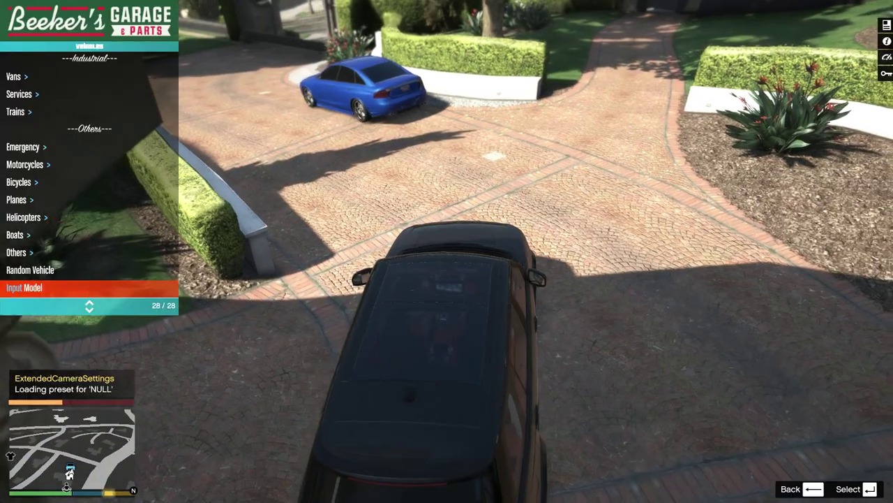